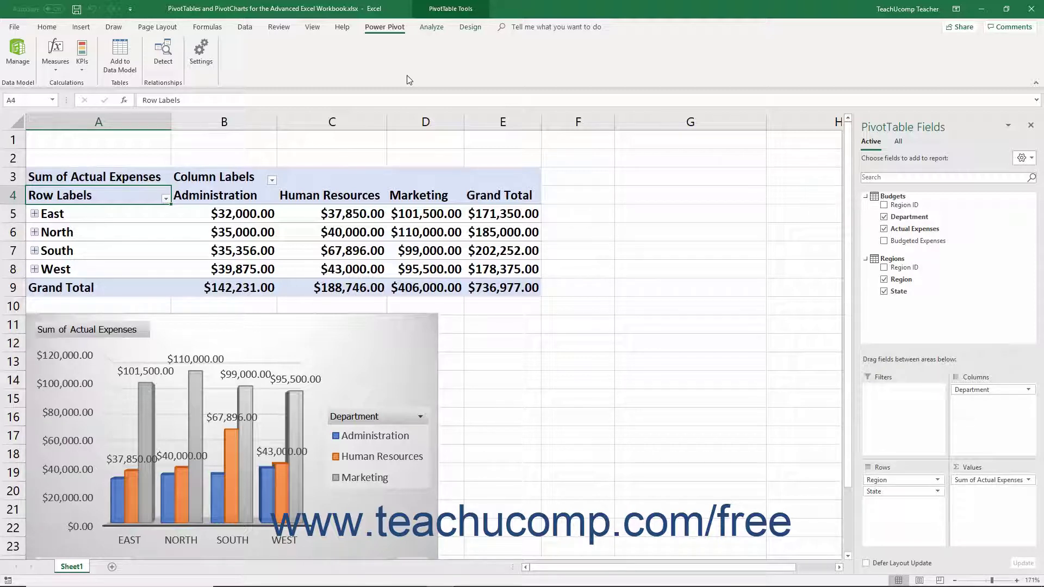
# In the Power Pivot data model, add a measure =SUM([Order Total])*1.10 in the Sales table's calculation area under Order Date
pyautogui.click(15, 59)
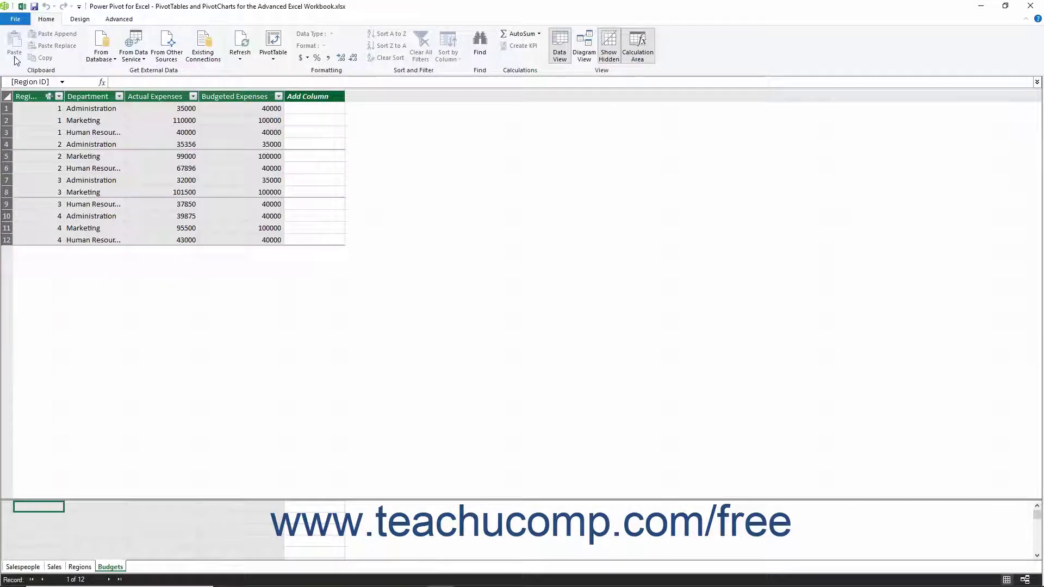
pyautogui.click(54, 567)
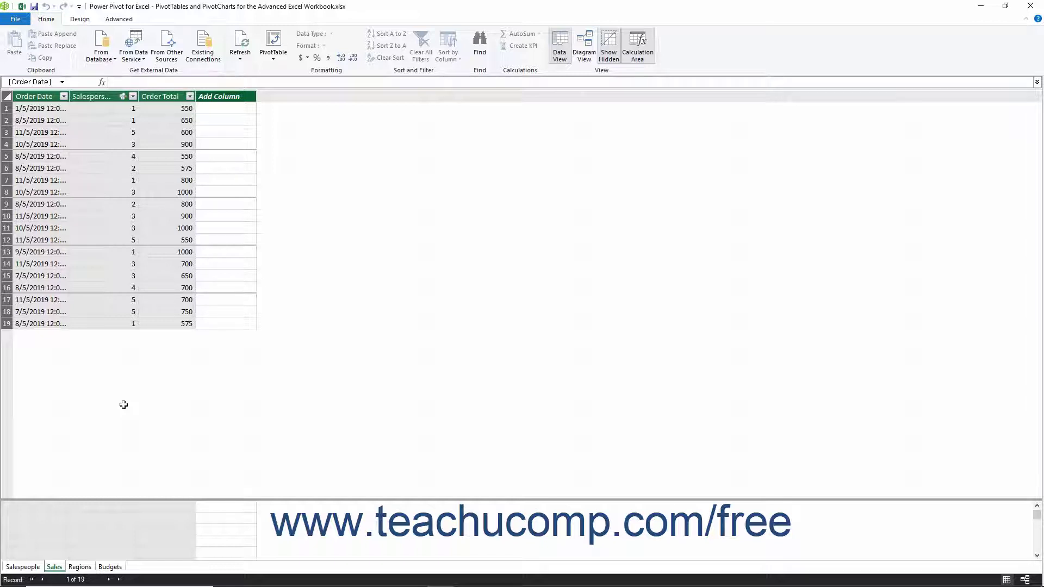
pyautogui.click(50, 506)
pyautogui.write('=SU')
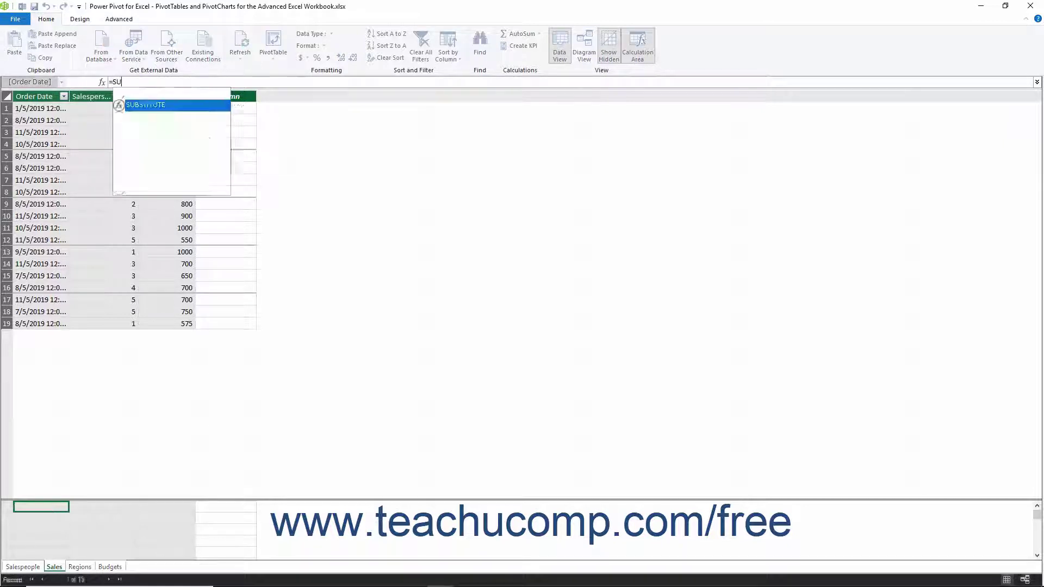
pyautogui.write('M([Order Total])*1.1')
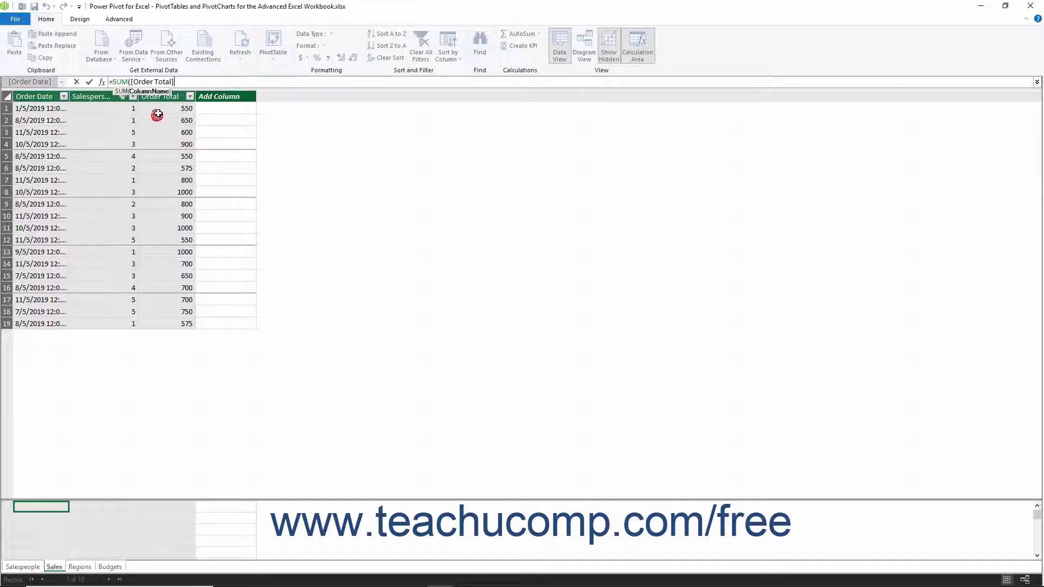
pyautogui.press('Return')
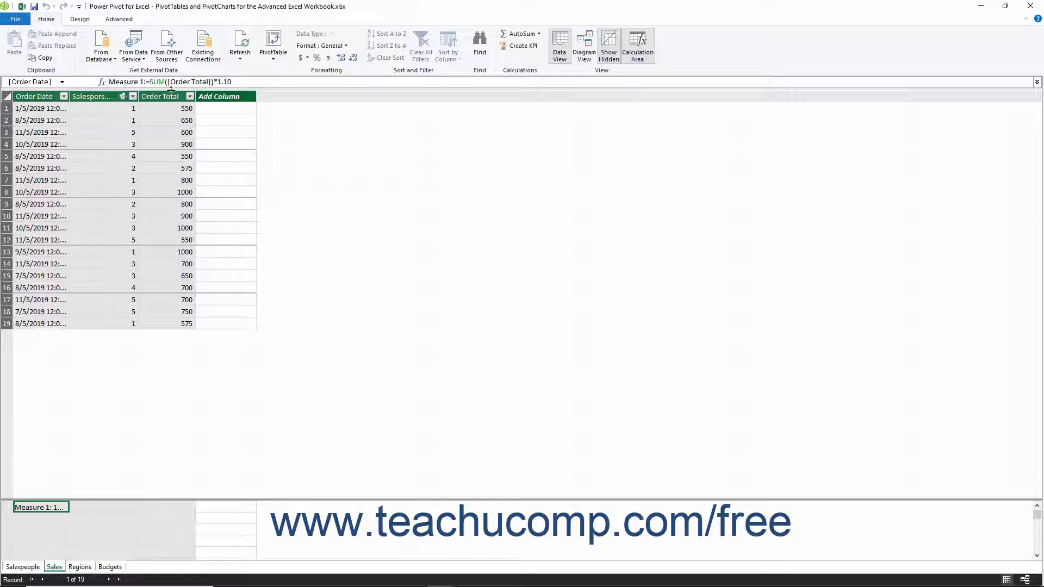
# Rename the new Sales measure to Projected Increase, commit it, and close the data model window to return to the workbook
pyautogui.moveTo(143, 81); pyautogui.dragTo(109, 82)
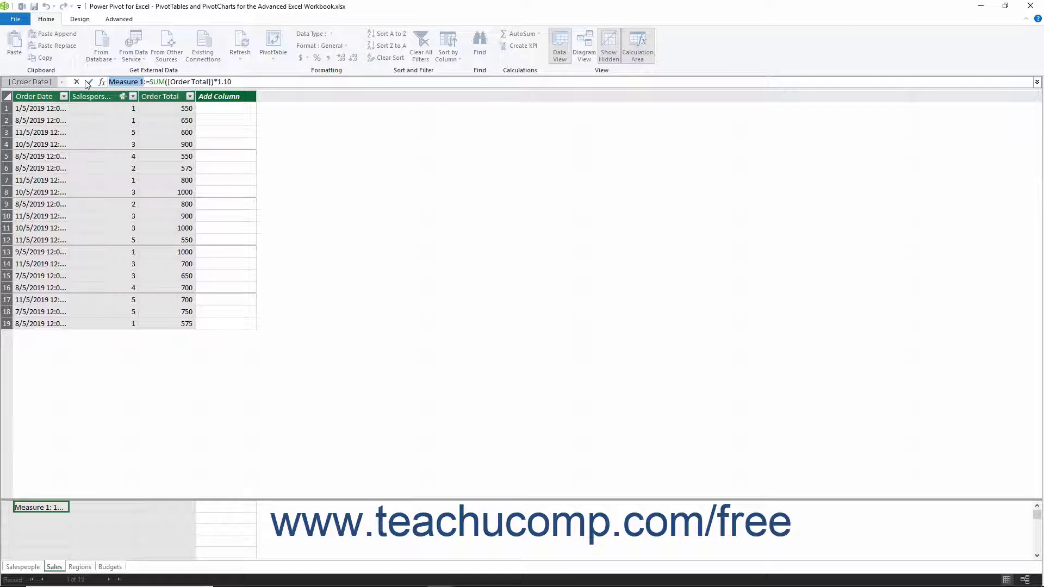
pyautogui.write('Projecte')
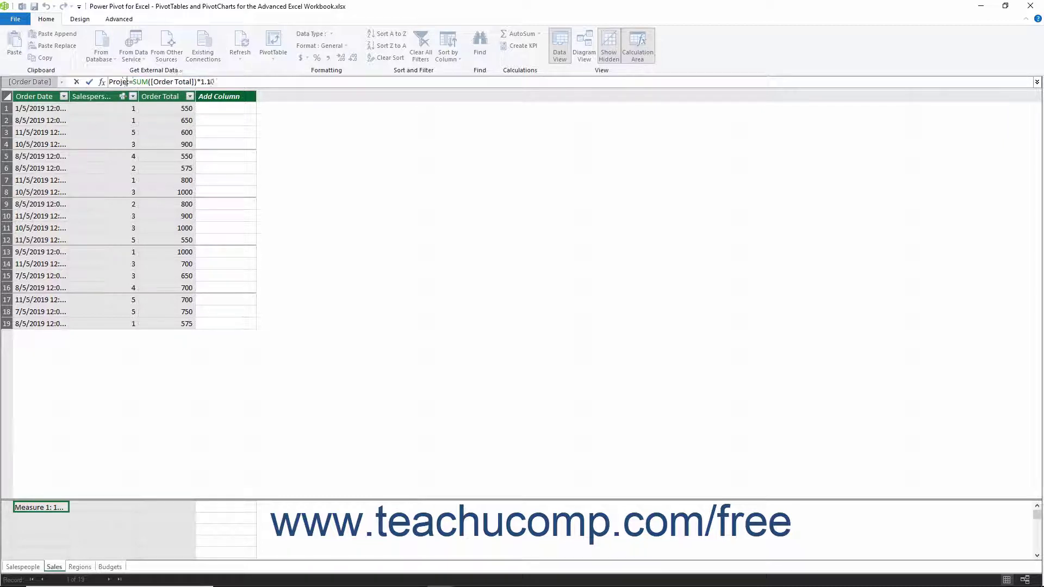
pyautogui.write('d ')
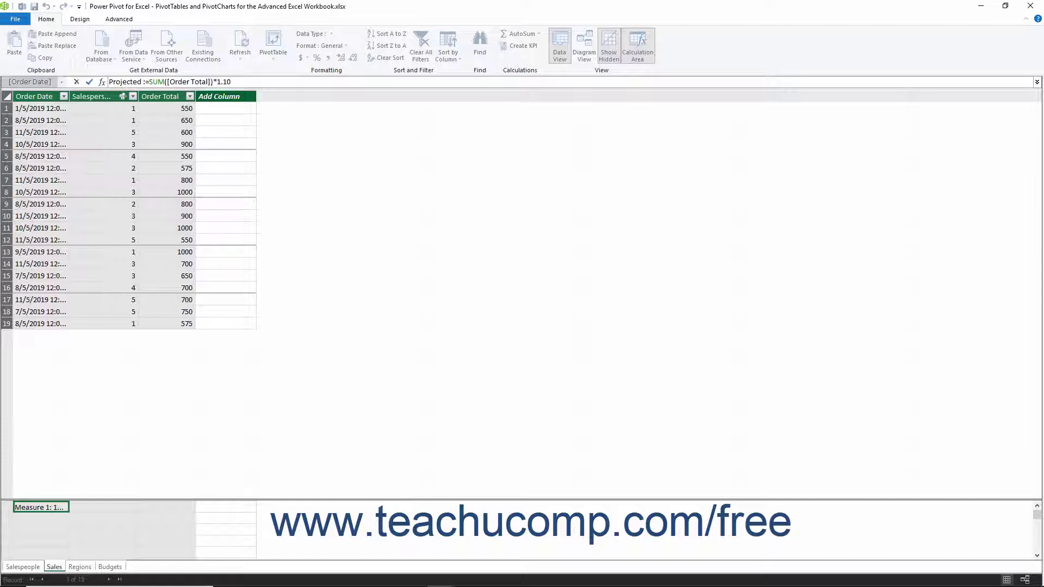
pyautogui.write('Increase')
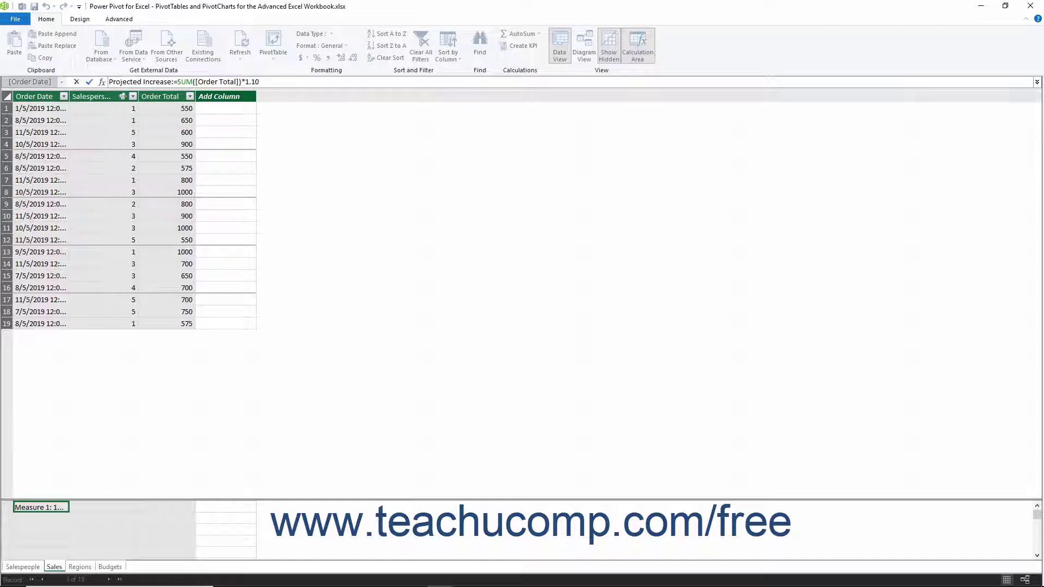
pyautogui.click(89, 81)
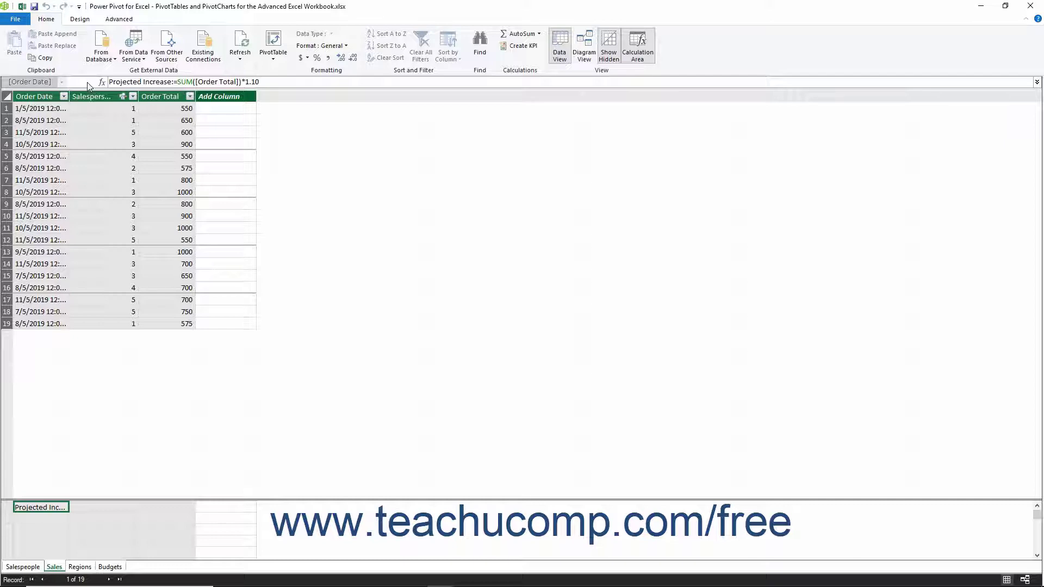
pyautogui.click(1030, 5)
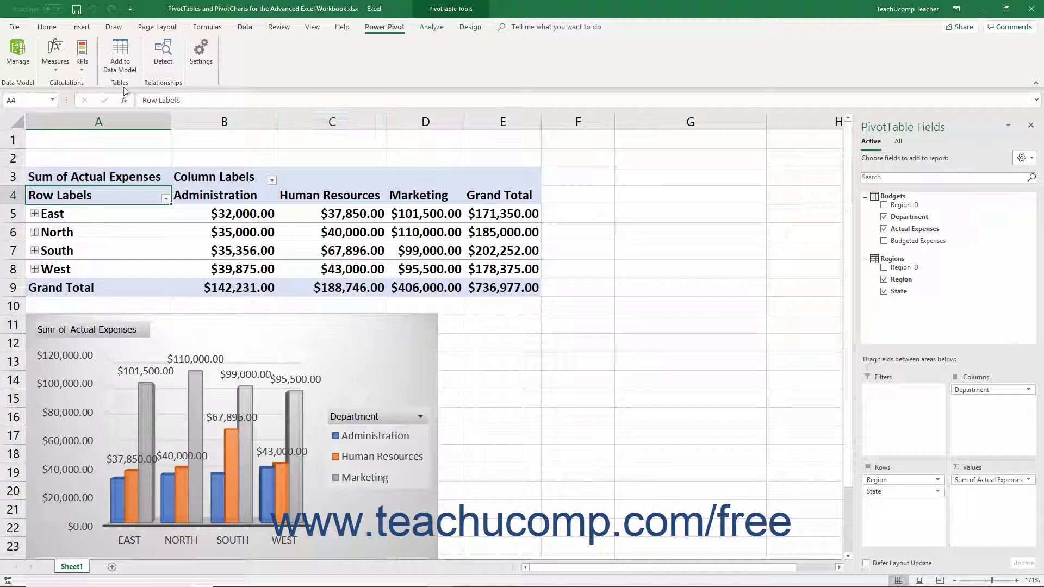
# Review the data model's existing measures and their formulas in Manage Measures
pyautogui.click(57, 66)
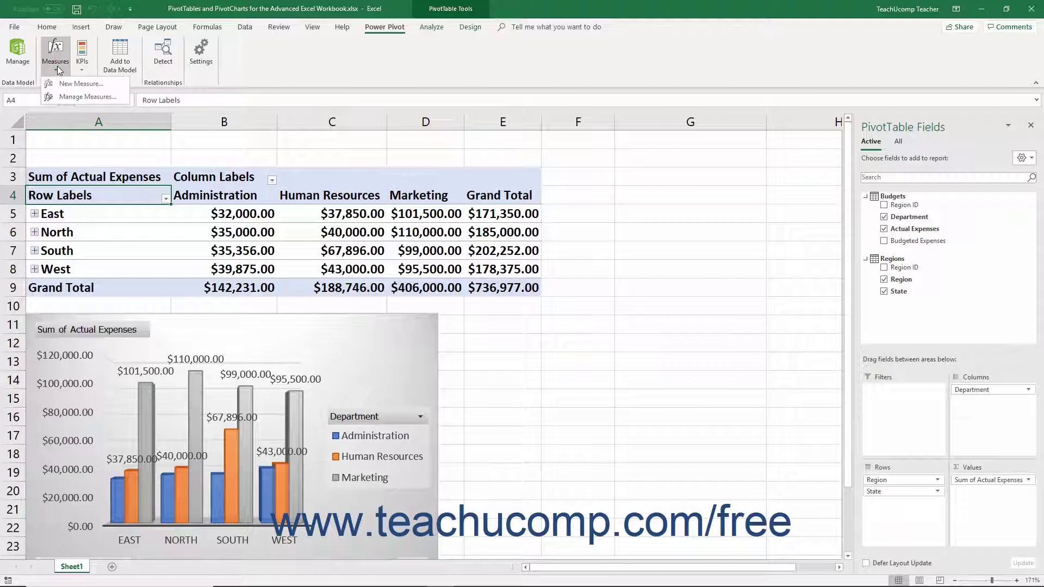
pyautogui.click(73, 95)
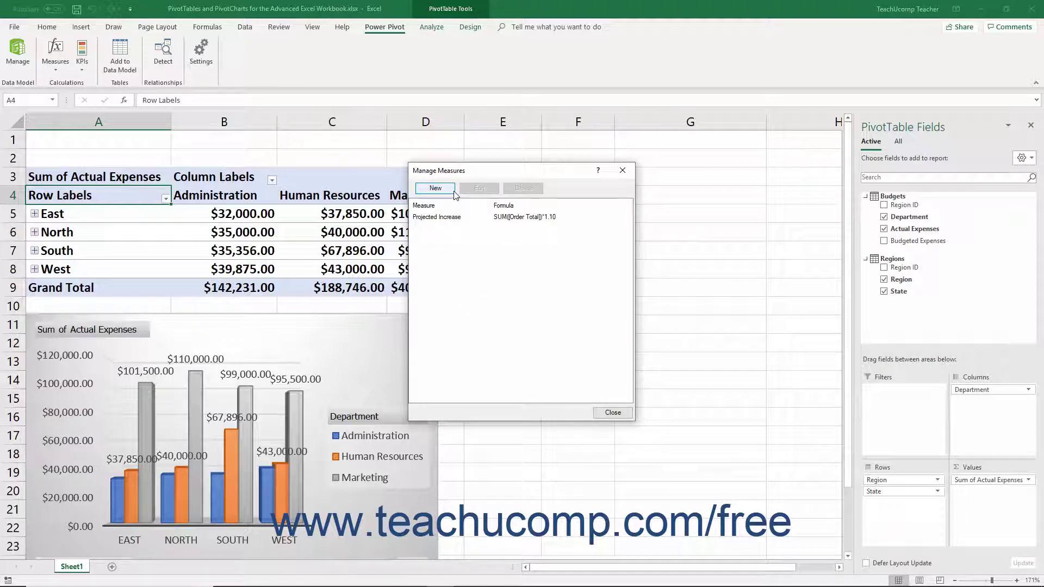
pyautogui.click(600, 412)
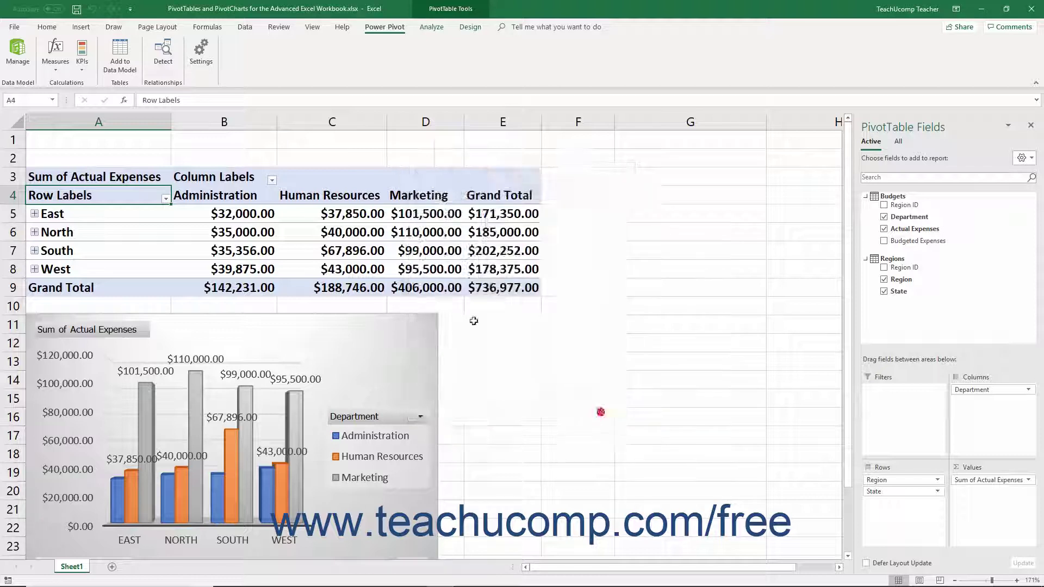
# Start a new measure in the Budgets table named Projected Budget, described as "The projected budget, based on a 10% increase."
pyautogui.click(56, 70)
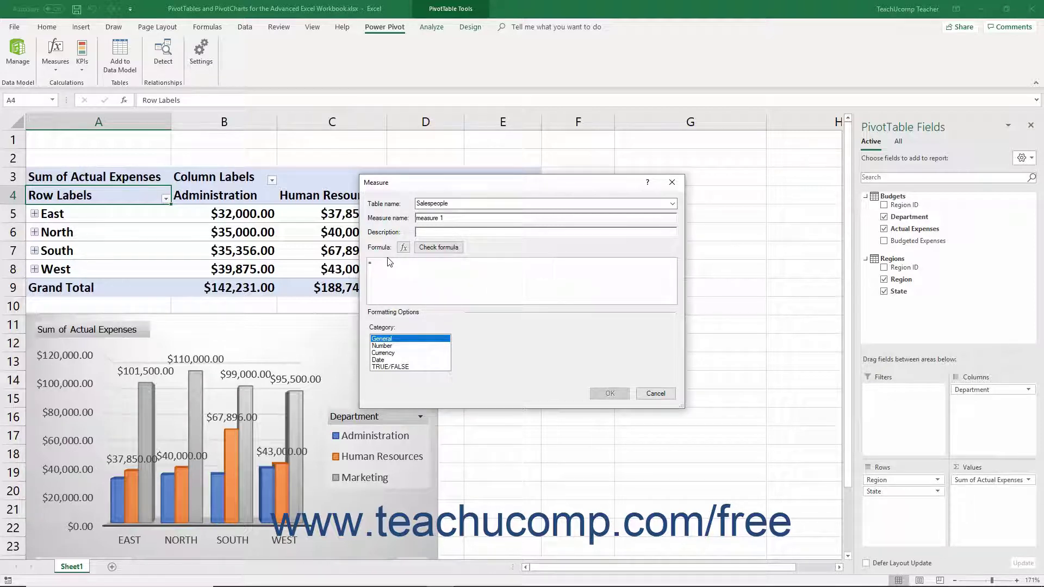
pyautogui.click(673, 205)
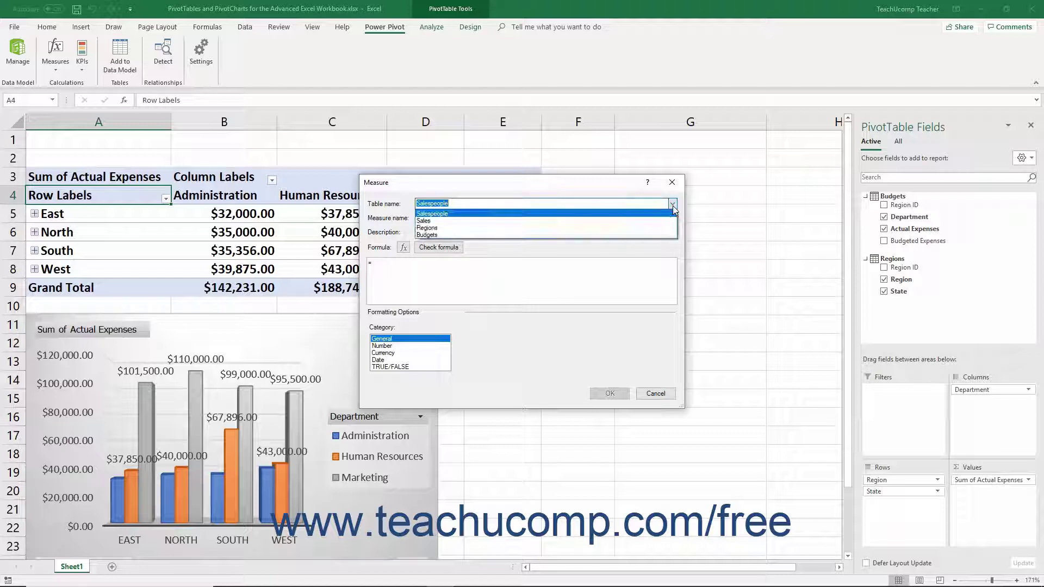
pyautogui.click(634, 234)
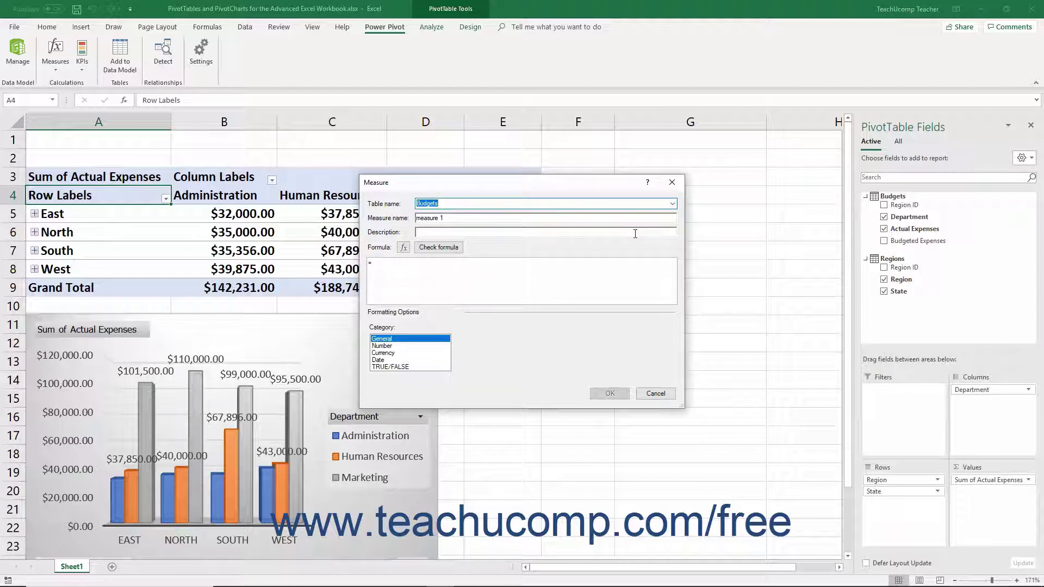
pyautogui.moveTo(475, 217); pyautogui.dragTo(386, 217)
pyautogui.write('Projected Budget')
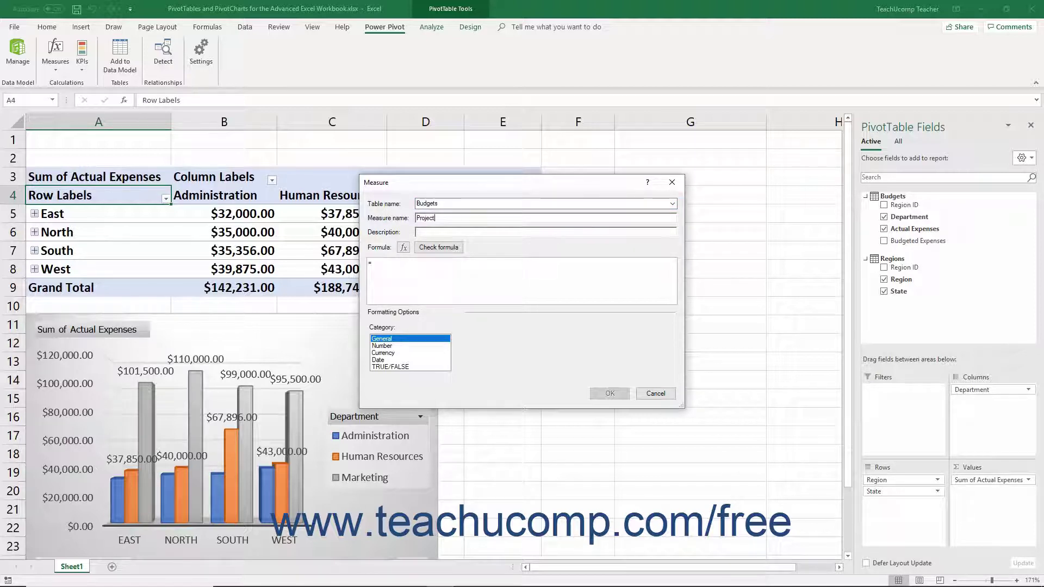
pyautogui.click(426, 234)
pyautogui.write('The projected budget, based on a 10% increase ')
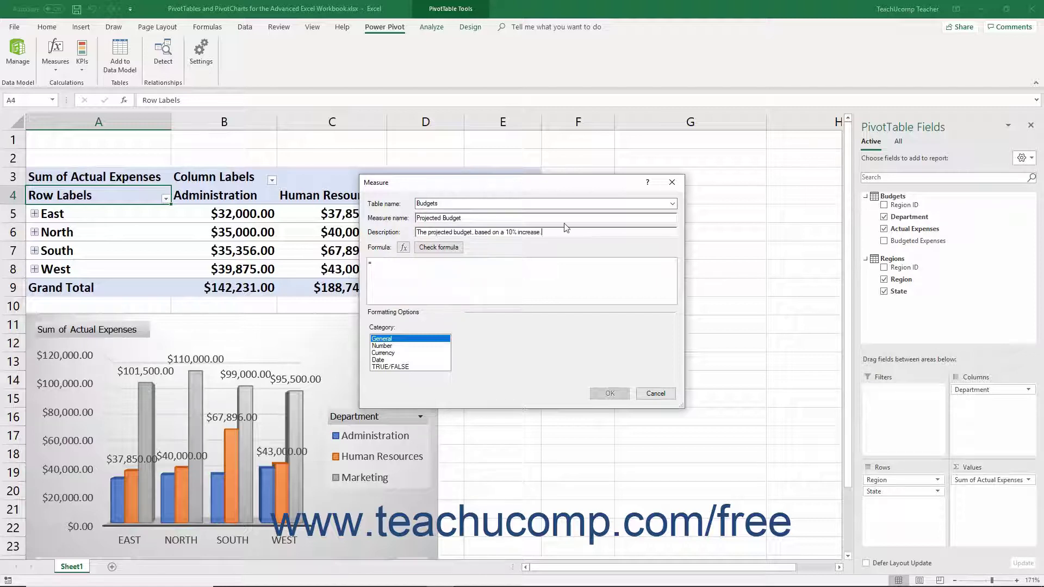
pyautogui.write('.')
# Give the measure the formula =SUM(Budgets[Budgeted Expenses])*1.10, check it for errors, and create it with Currency formatting
pyautogui.write('SUM(Budgets[Budgeted Expenses])*1.10')
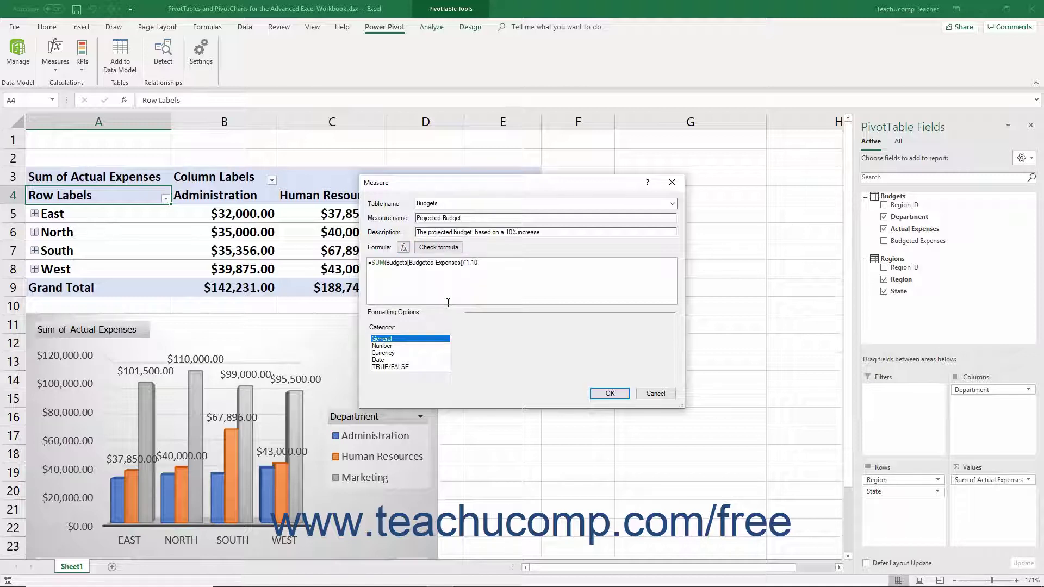
pyautogui.click(449, 252)
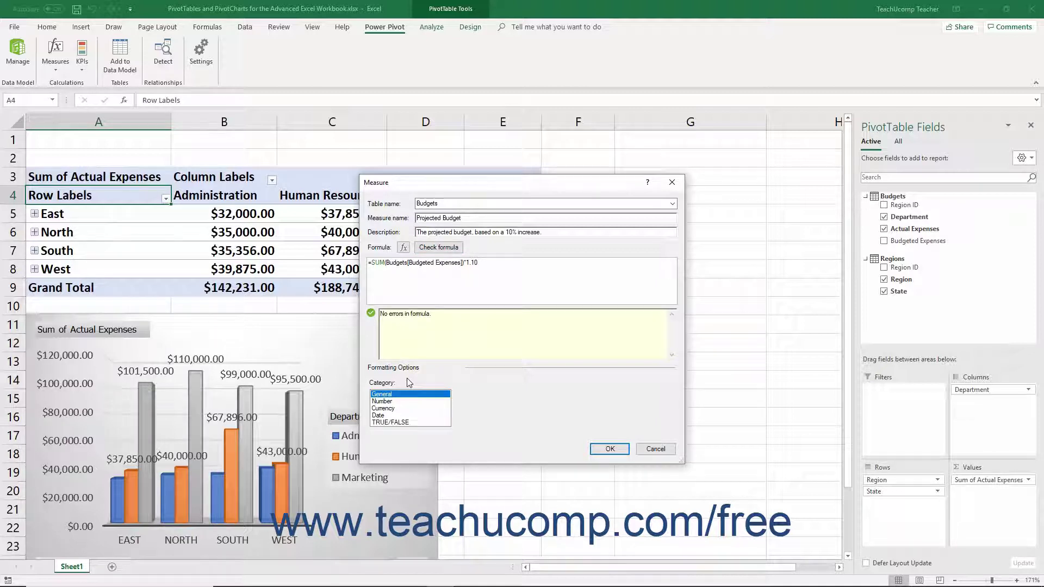
pyautogui.click(393, 408)
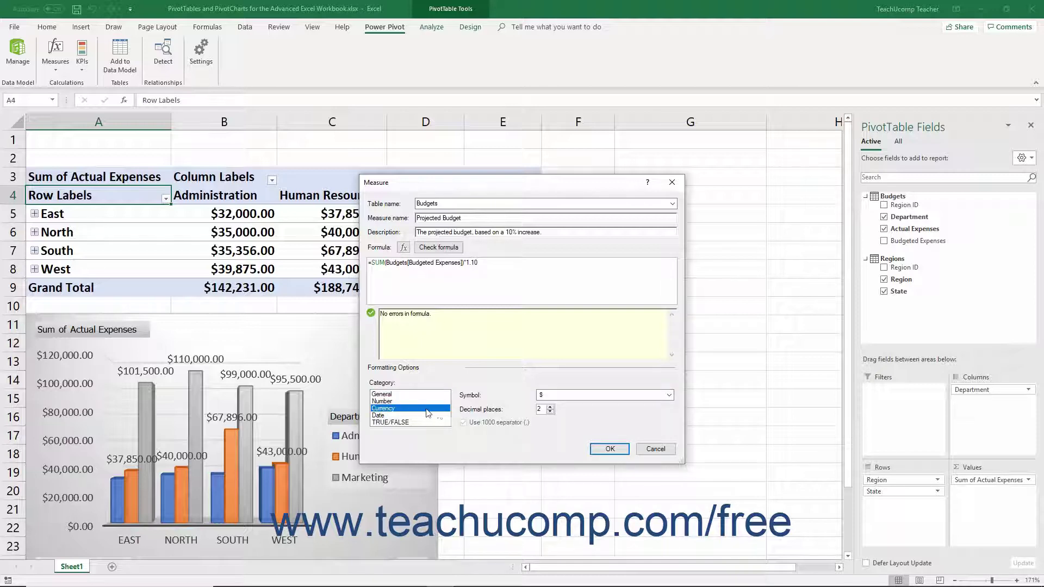
pyautogui.click(610, 447)
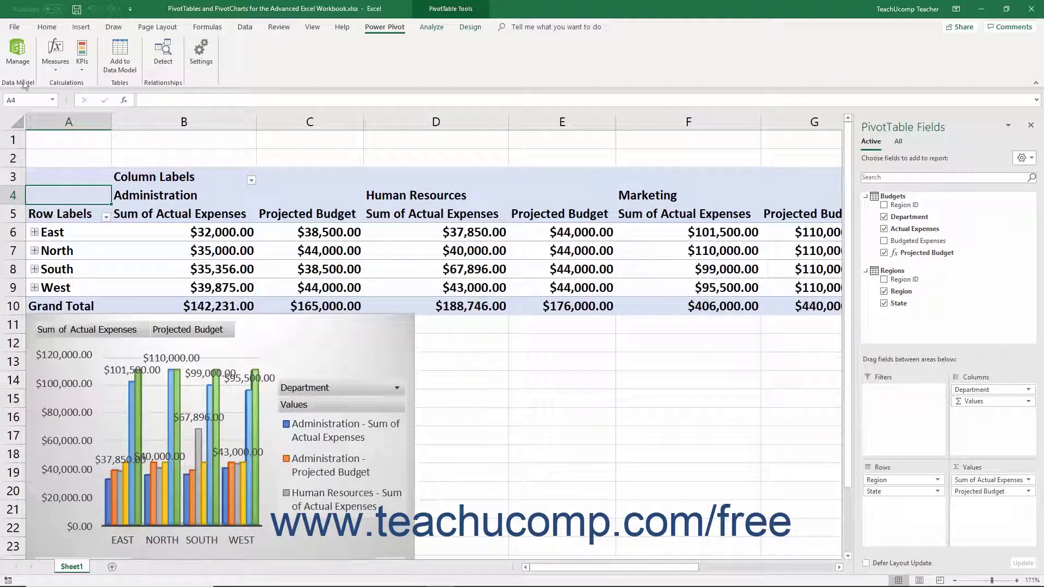
# Open the existing Projected Budget measure for editing and change the percentage in its description to 20%
pyautogui.click(56, 61)
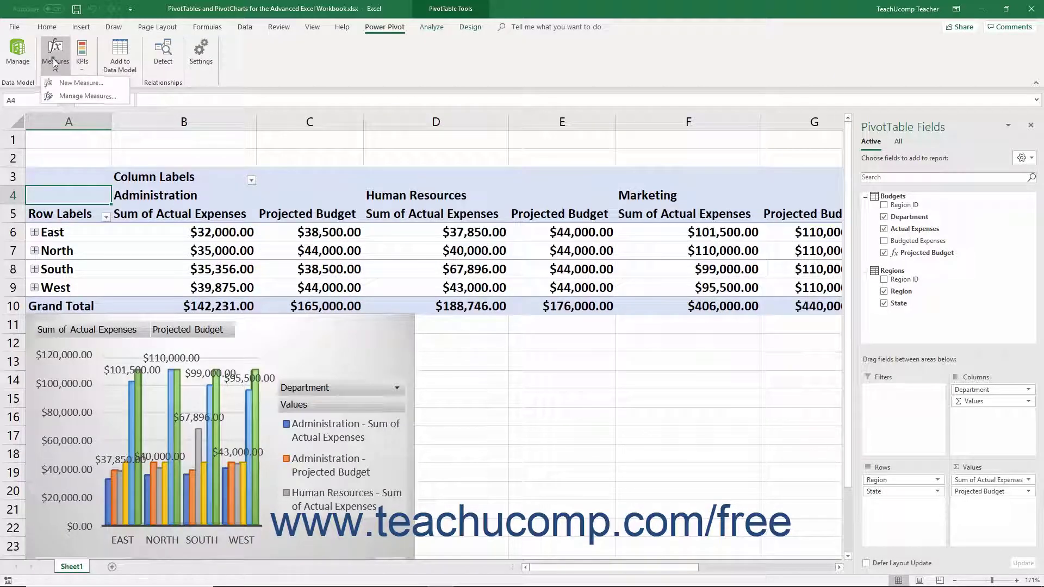
pyautogui.click(64, 97)
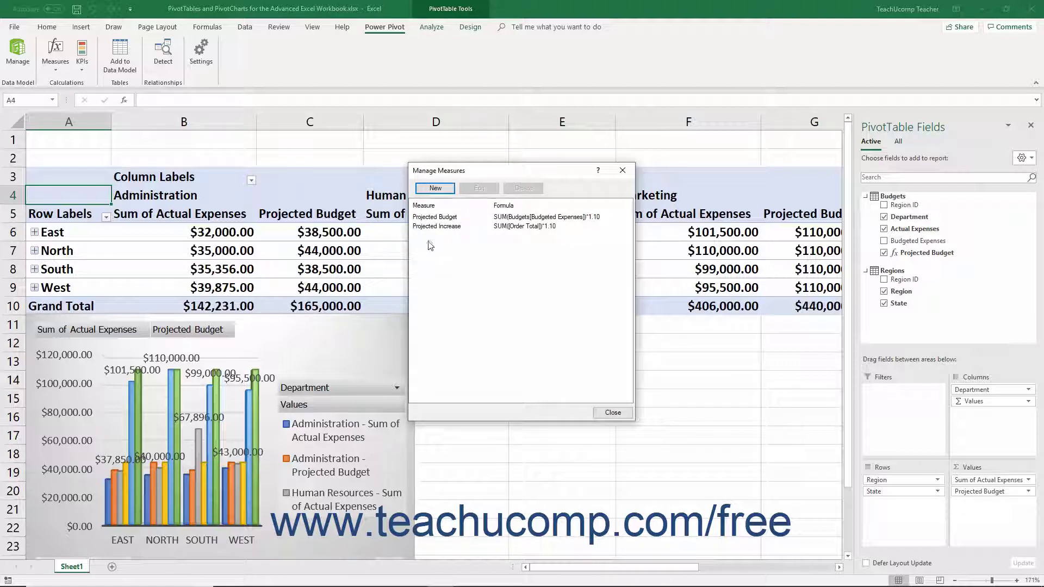
pyautogui.click(441, 227)
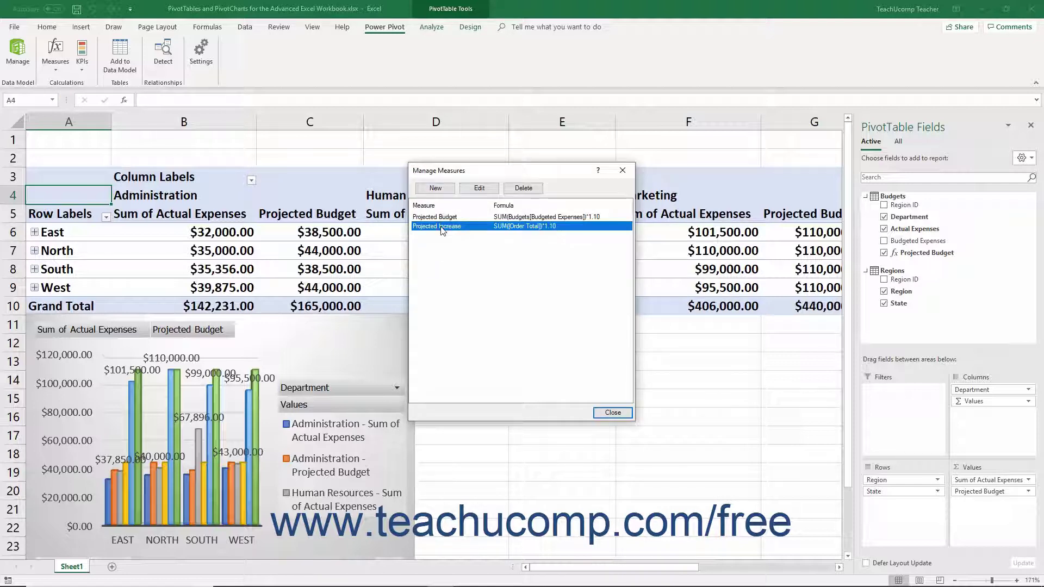
pyautogui.click(441, 217)
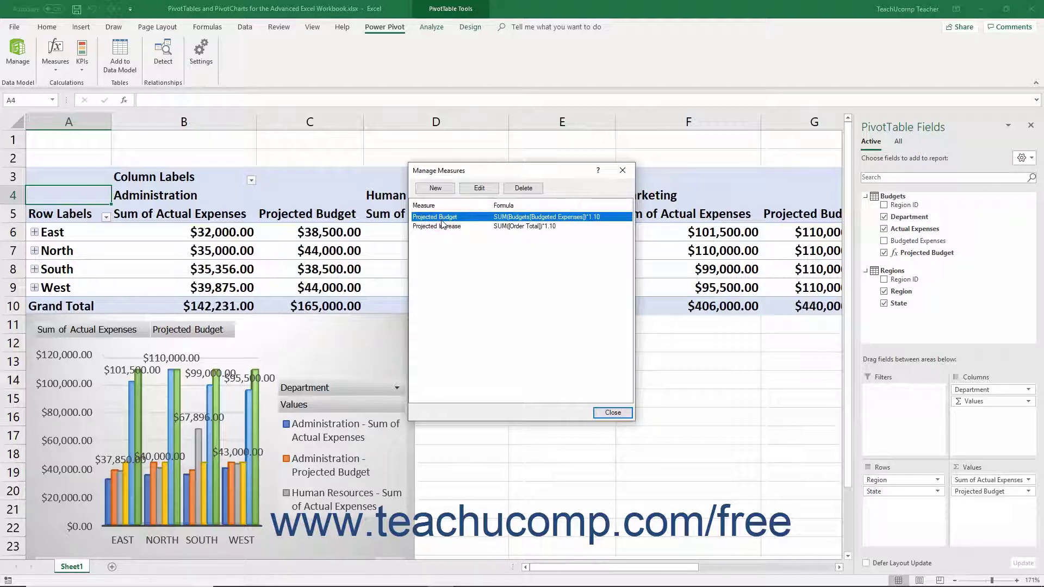
pyautogui.click(478, 188)
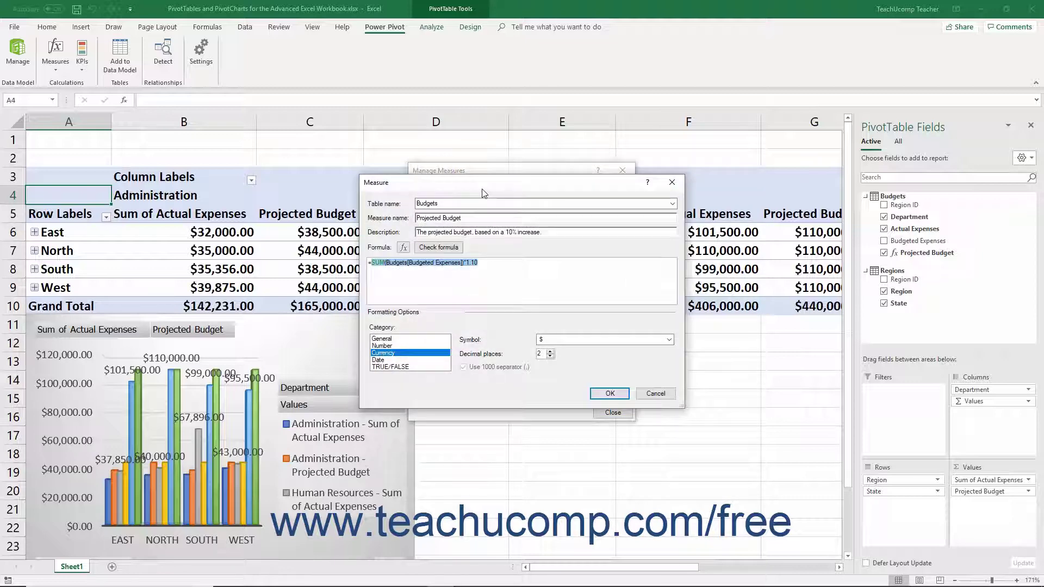
pyautogui.click(510, 232)
pyautogui.press('BackSpace')
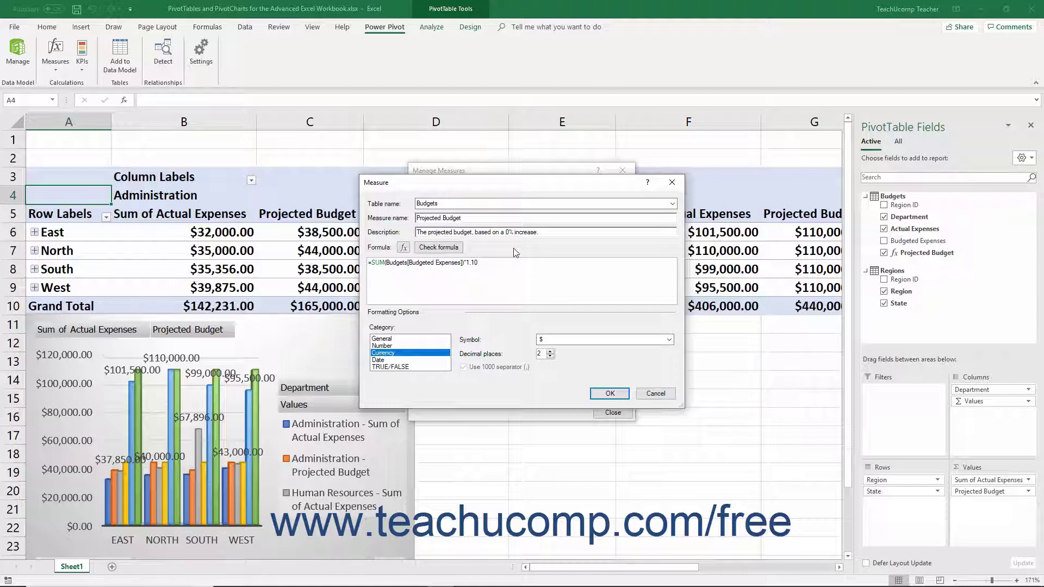
pyautogui.write('2')
# Change the multiplier in the Projected Budget formula to 1.20 and save the measure
pyautogui.click(475, 263)
pyautogui.press('BackSpace')
pyautogui.write('2')
pyautogui.click(600, 393)
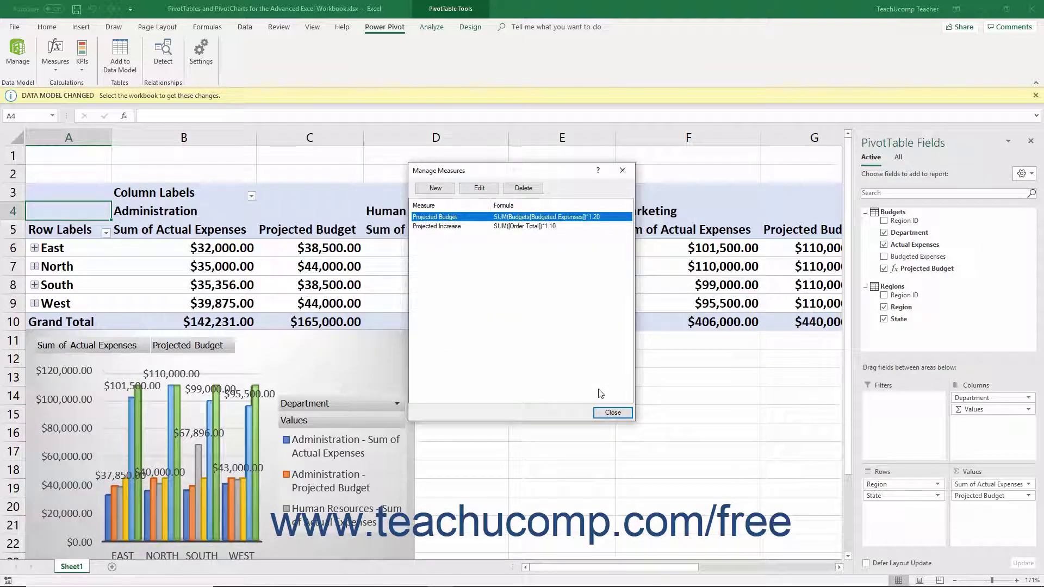
# Delete the Projected Increase measure and close Manage Measures
pyautogui.click(462, 226)
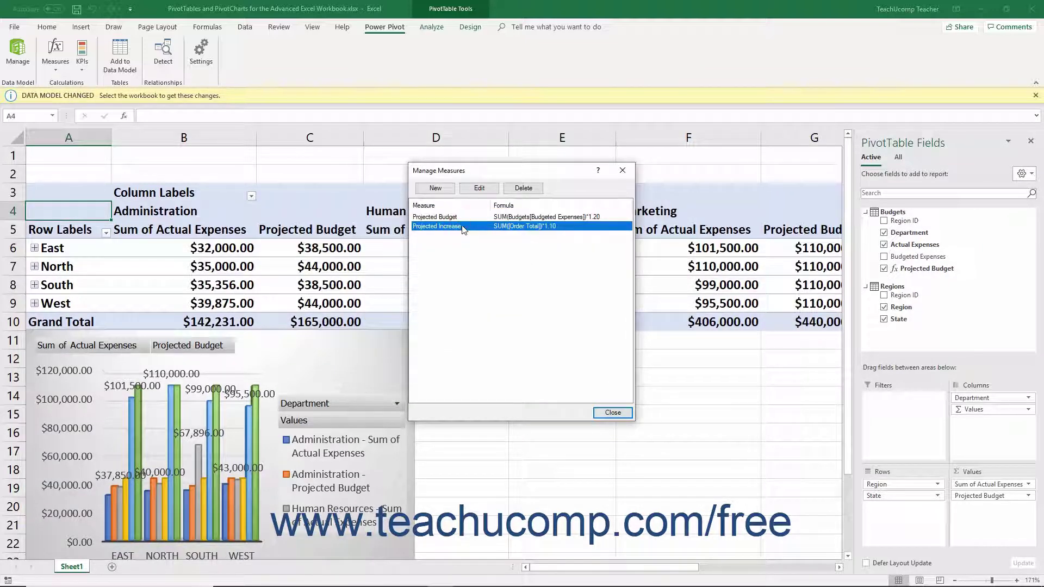
pyautogui.click(523, 189)
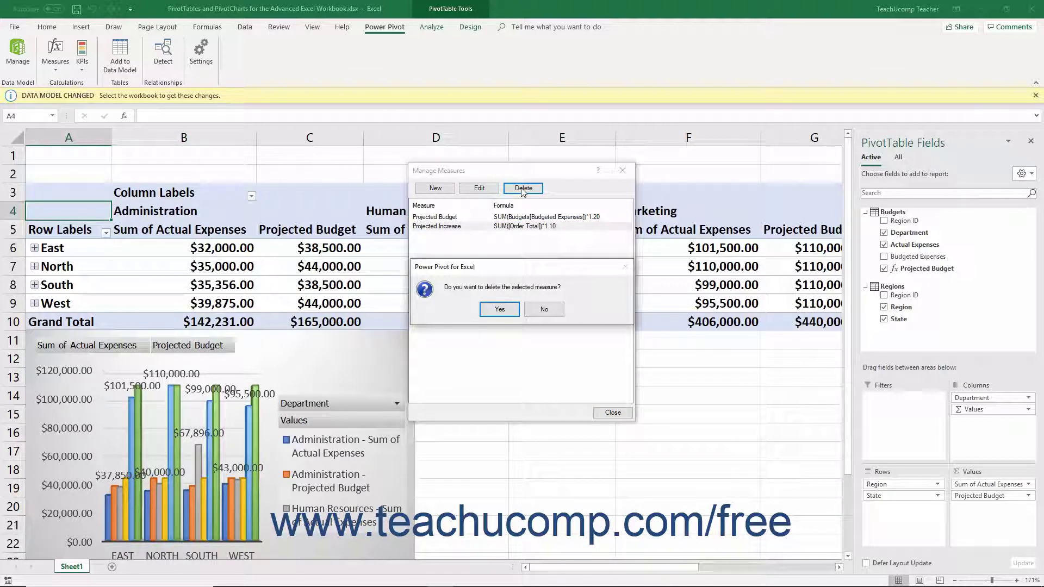
pyautogui.click(517, 309)
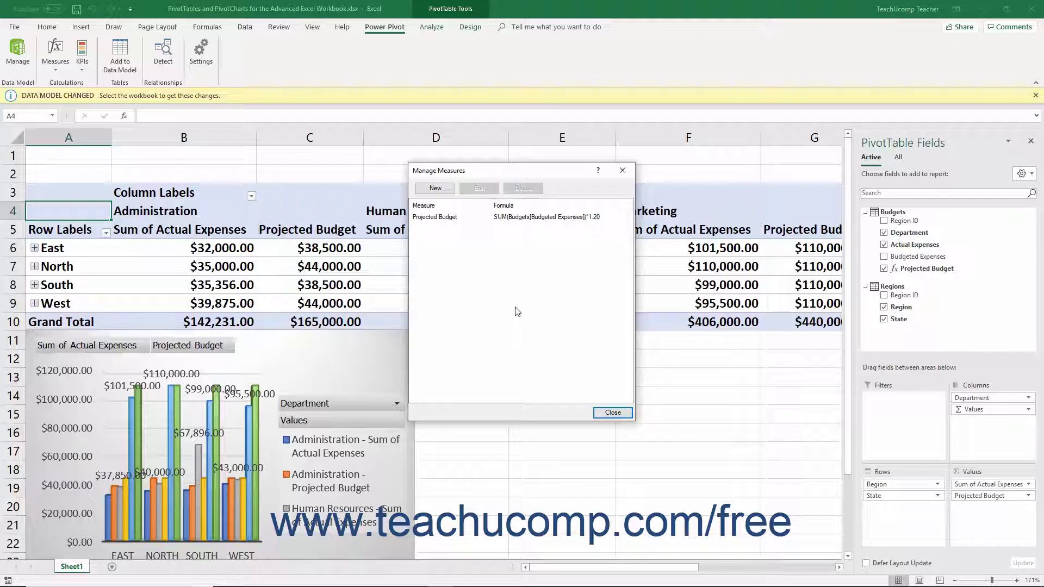
pyautogui.click(597, 415)
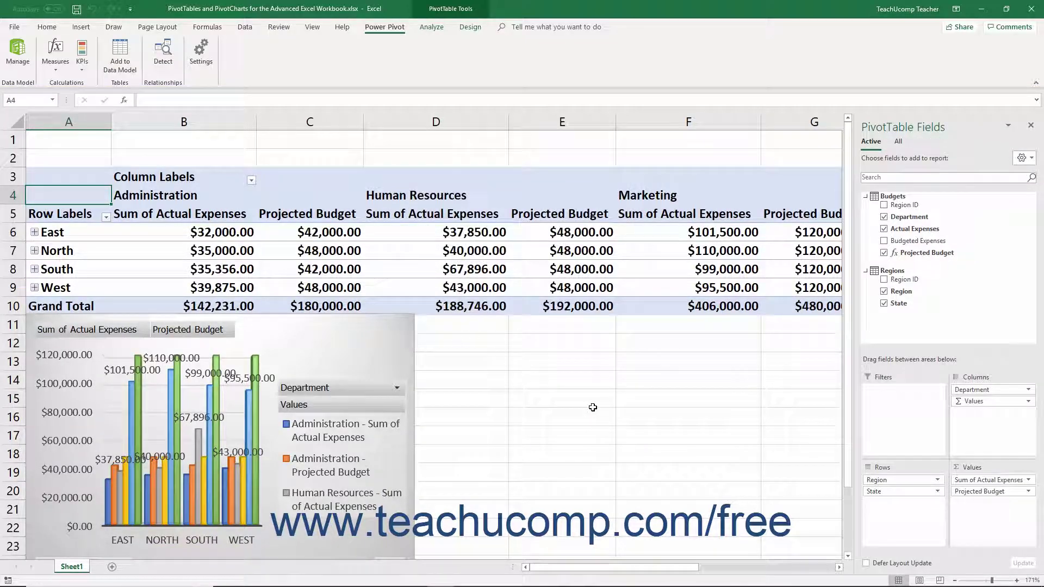